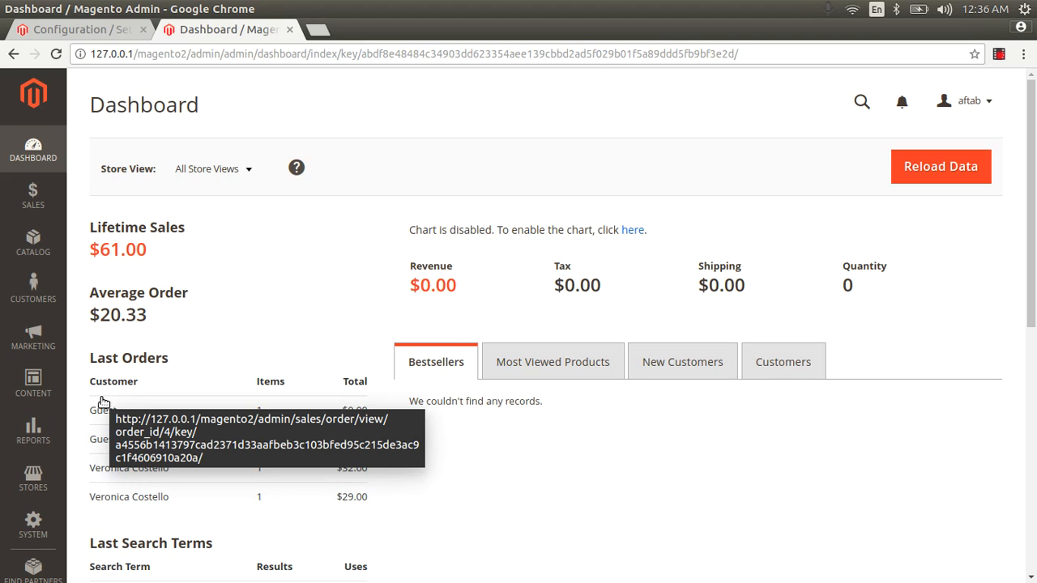
- Start a new newsletter template from the marketing section's newsletter templates
click(37, 344)
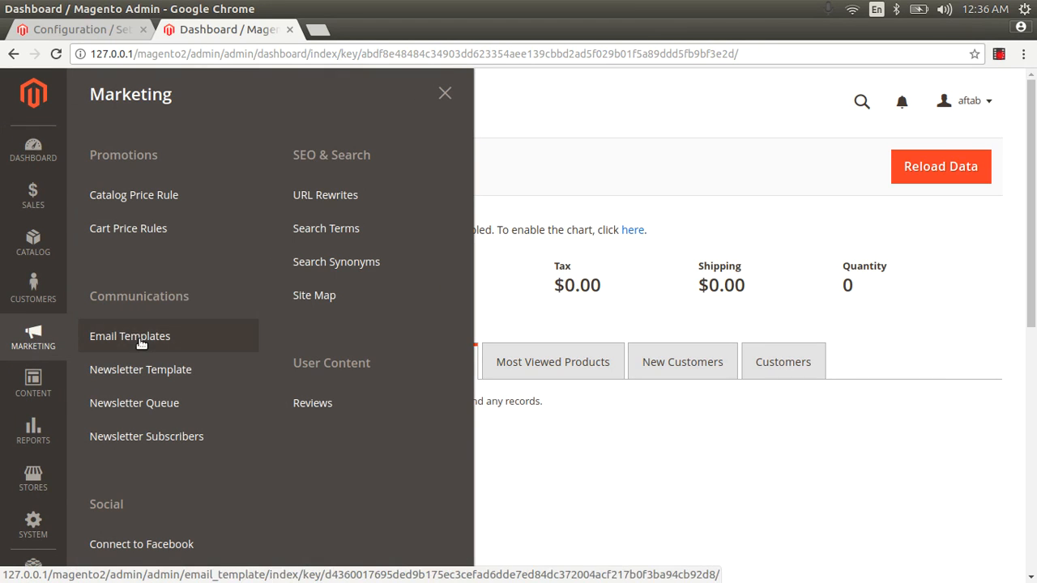
click(166, 371)
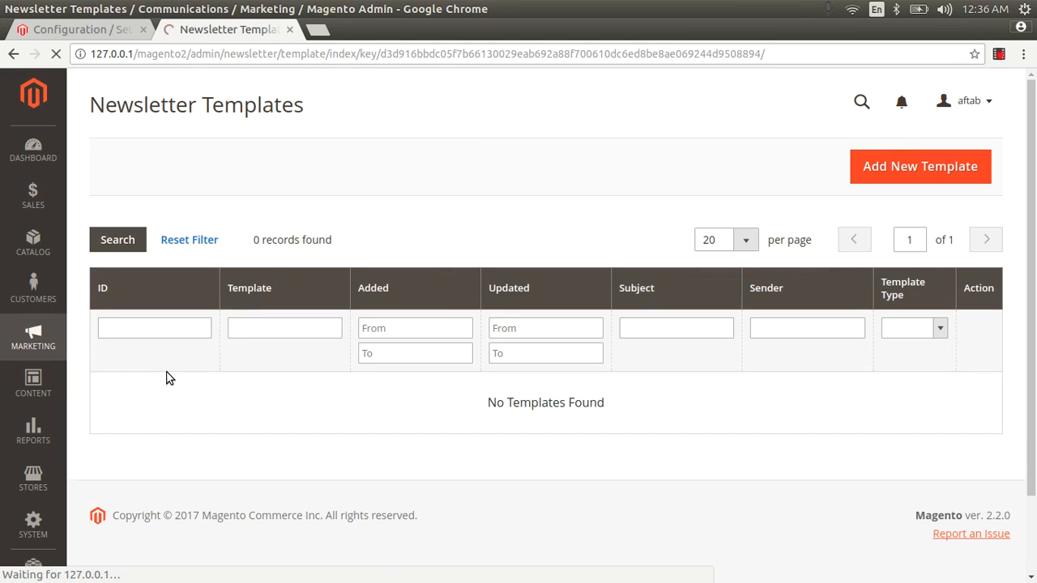
click(905, 176)
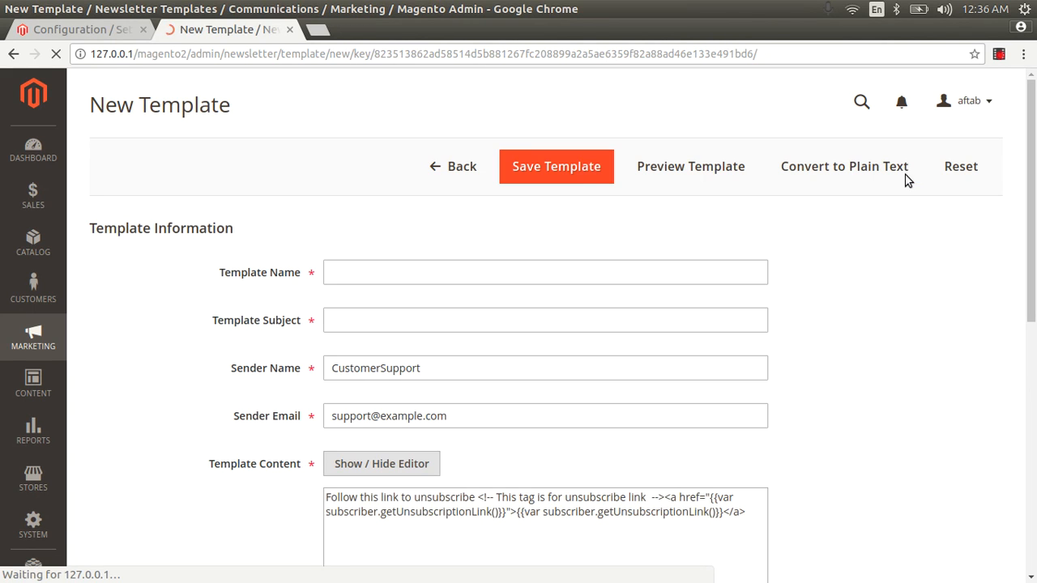
- Name the template custom_order_thanks and enter "Thanks for order" as its subject
click(514, 278)
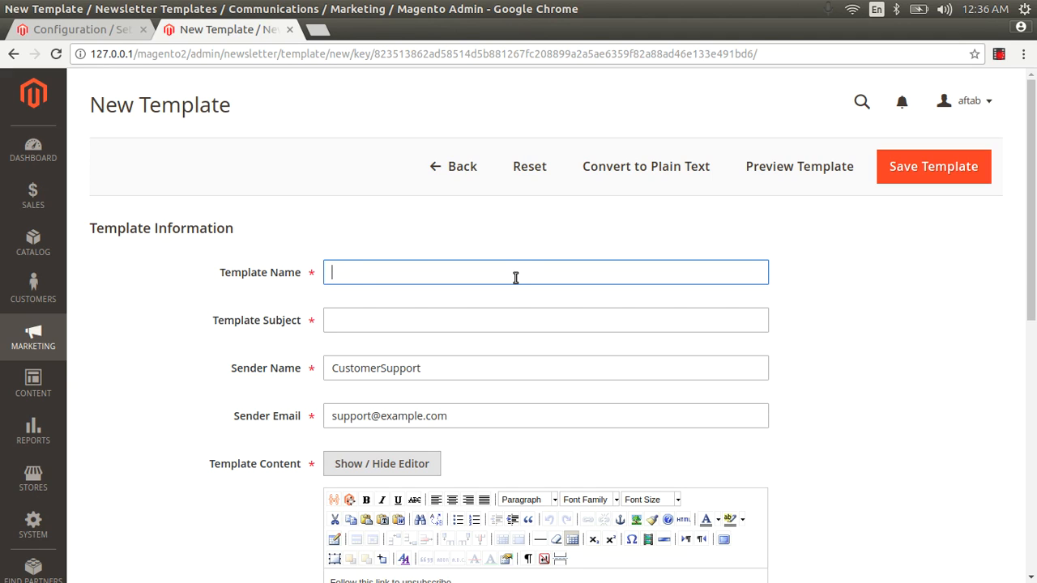
text(custom_order_thanks)
click(384, 321)
text(T)
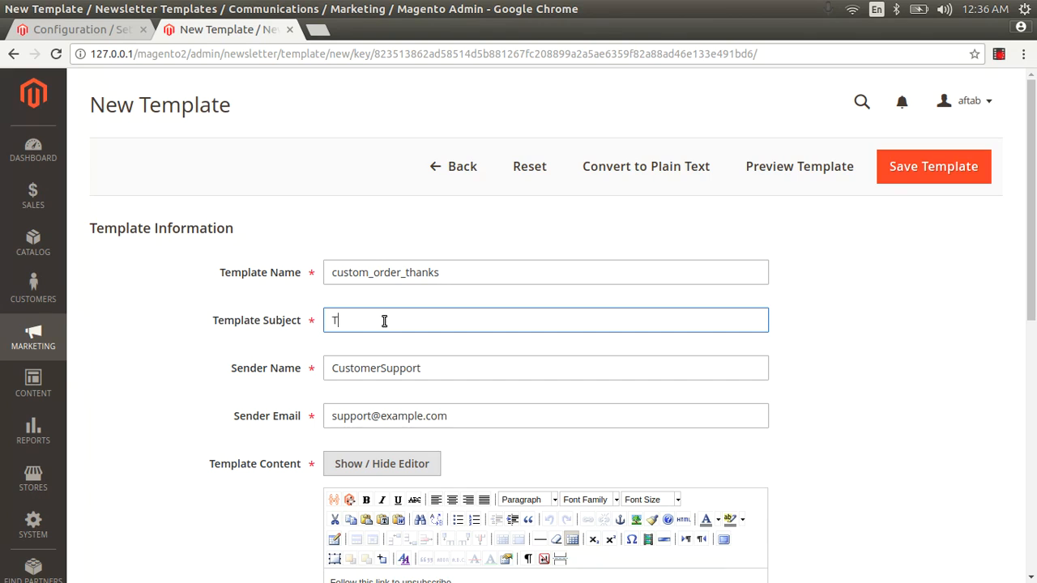
text(hanks for order)
click(435, 387)
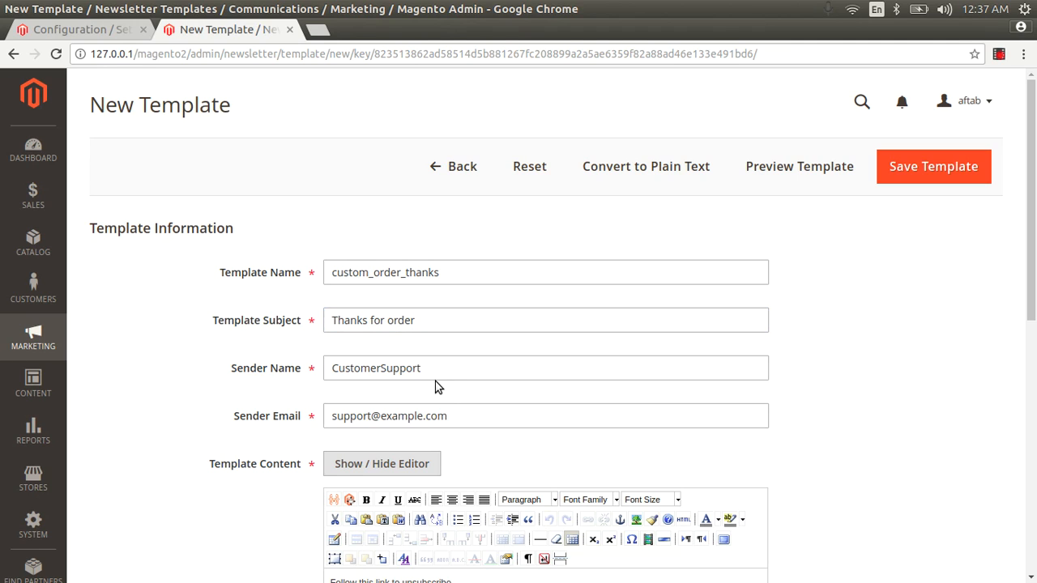
- Replace the template subject with "#resolved"
triple_click(447, 321)
text(#)
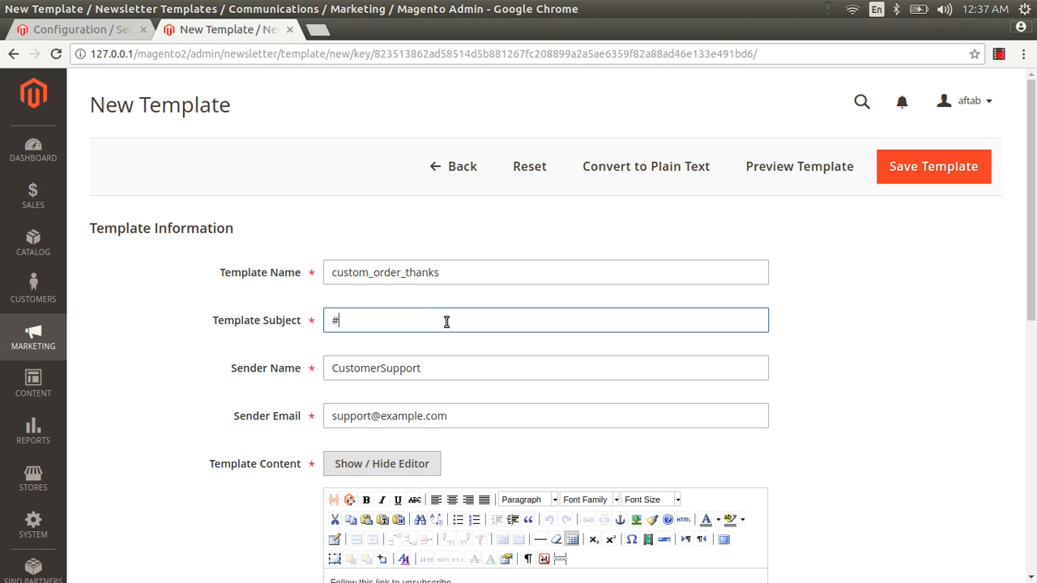
text(resolved)
- Set the template subject to "discount specially for you tonight 20%"
key(ctrl+a)
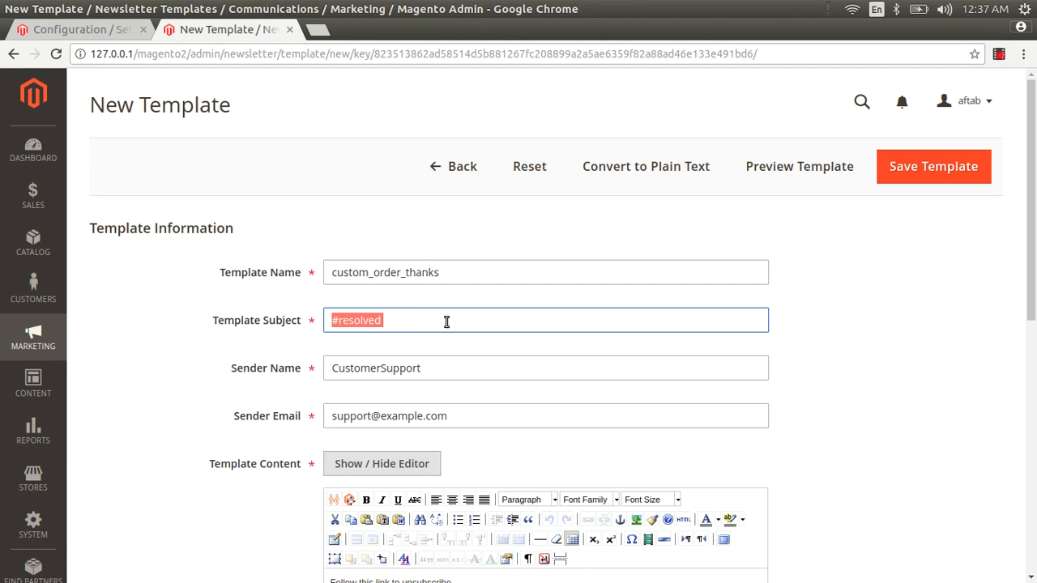
text(dscount)
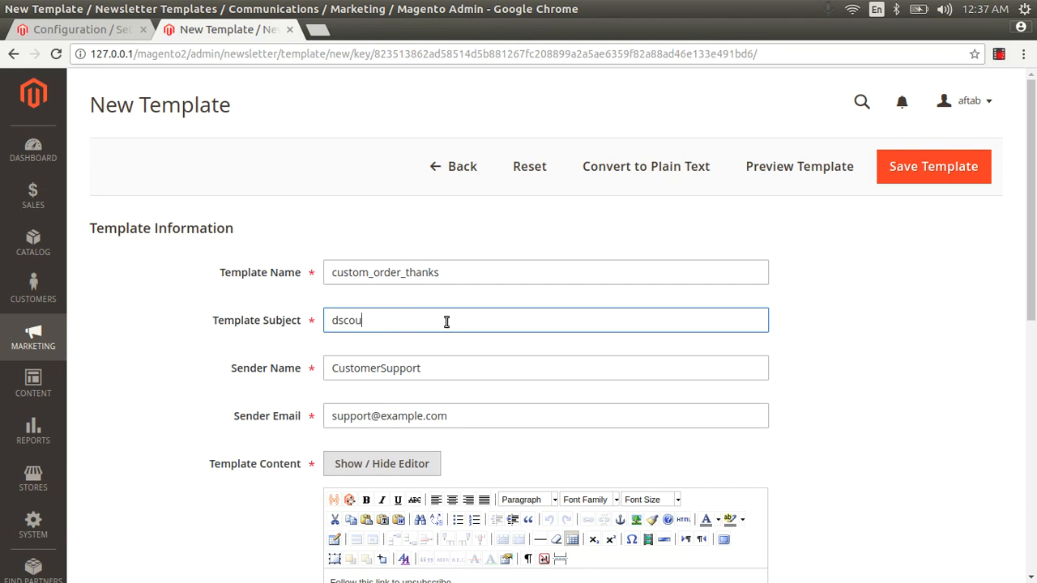
click(338, 320)
text(i)
click(410, 321)
text(se)
key(BackSpace)
text(pecially )
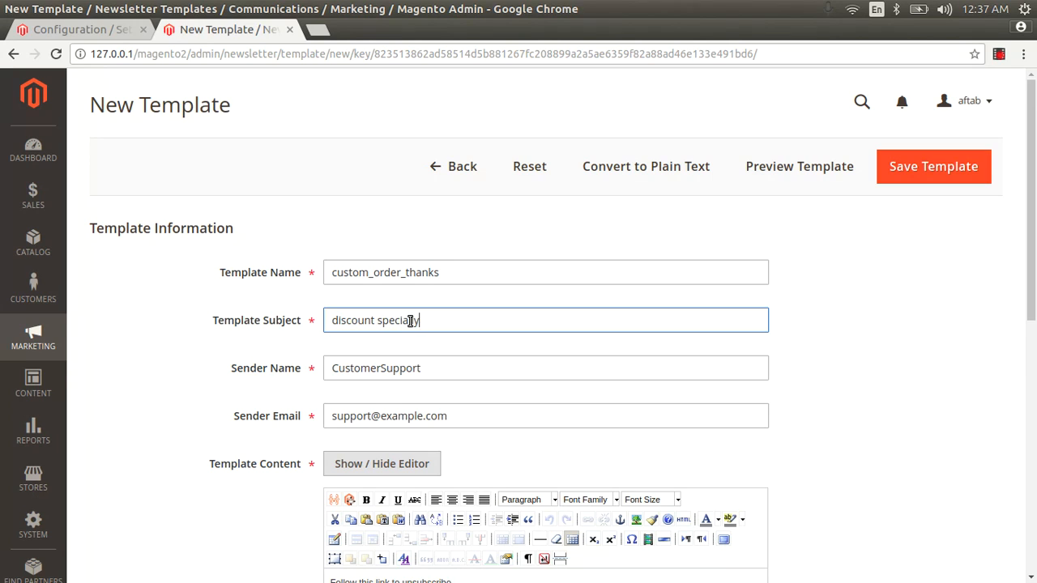
text(for you tonight 20%)
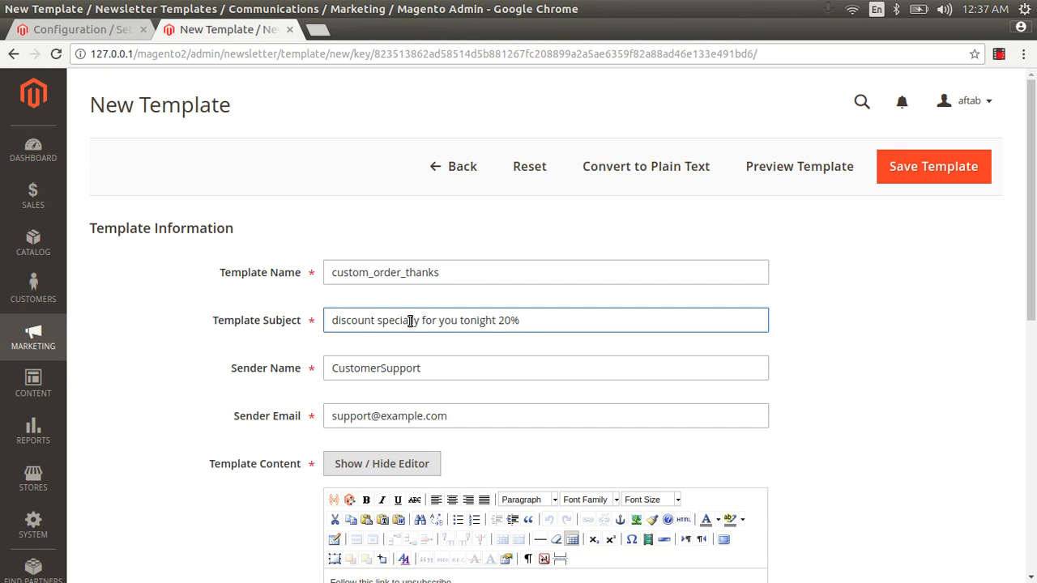
- Change the template name to "discount"
double_click(417, 273)
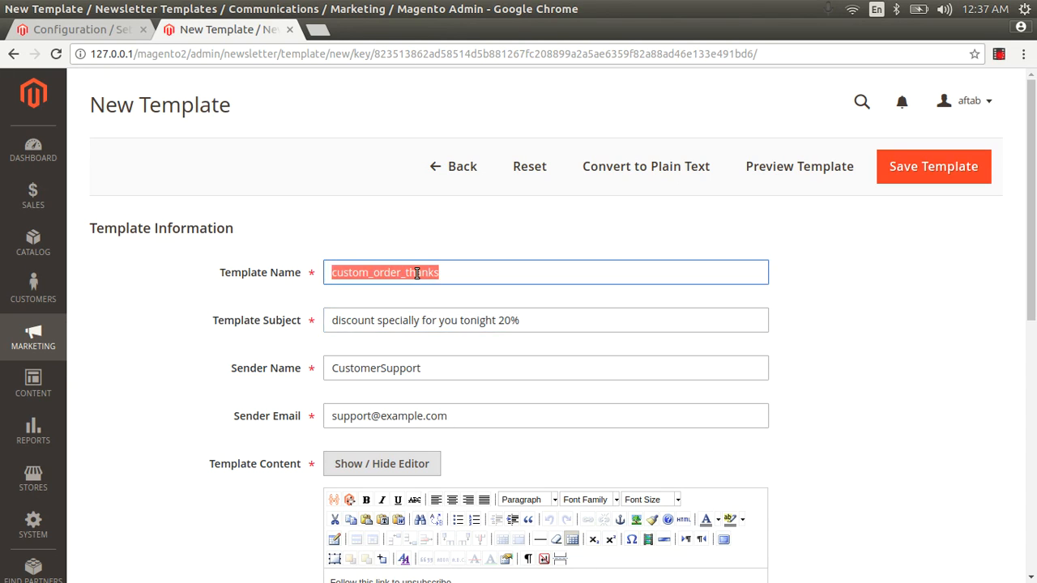
text(dis)
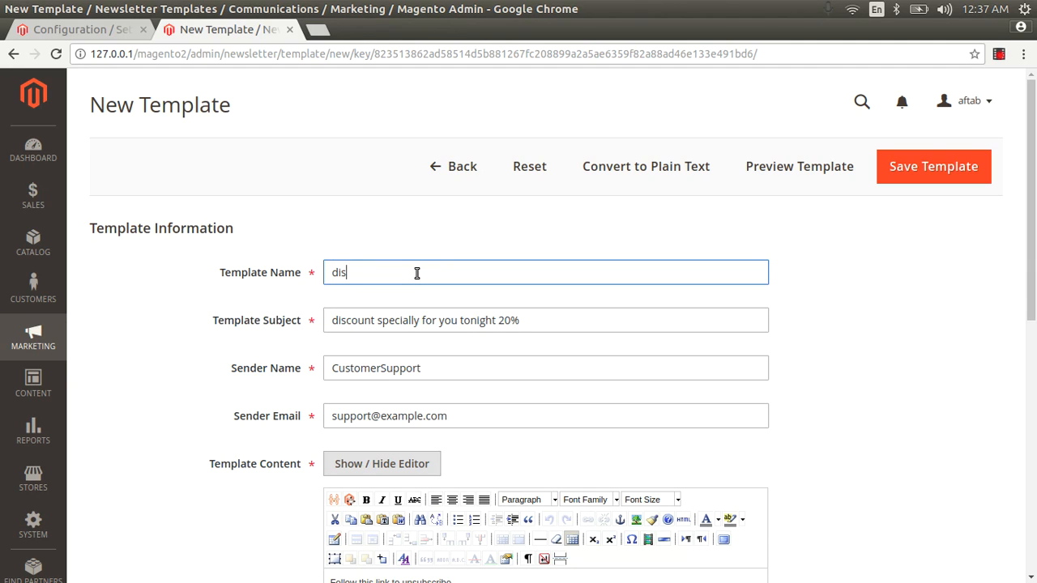
text(count)
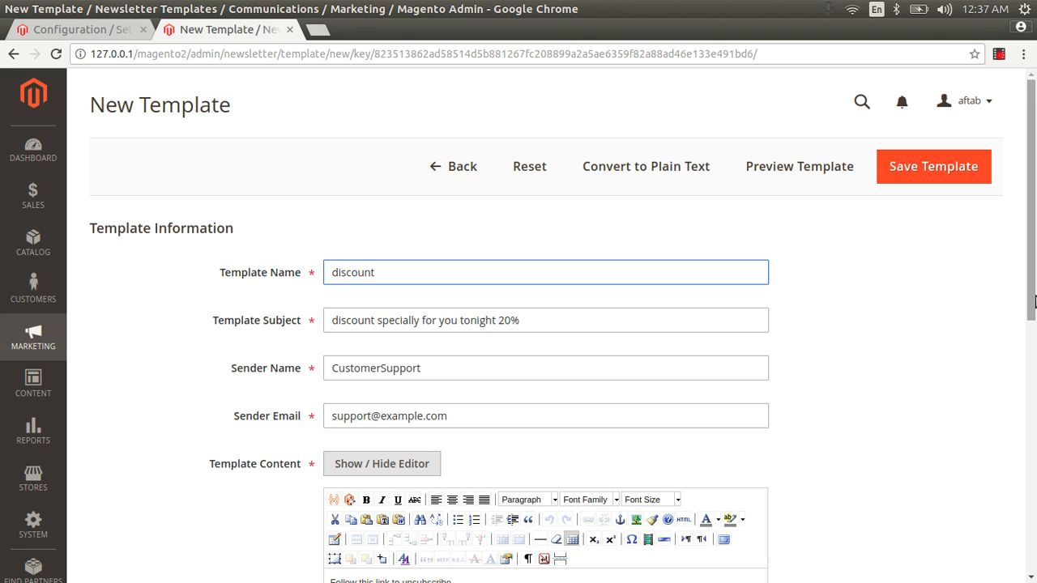
- Add the line "If you are buy tonight you got 20% for each product" above the unsubscribe text and save the template
drag(1034, 325, 1034, 415)
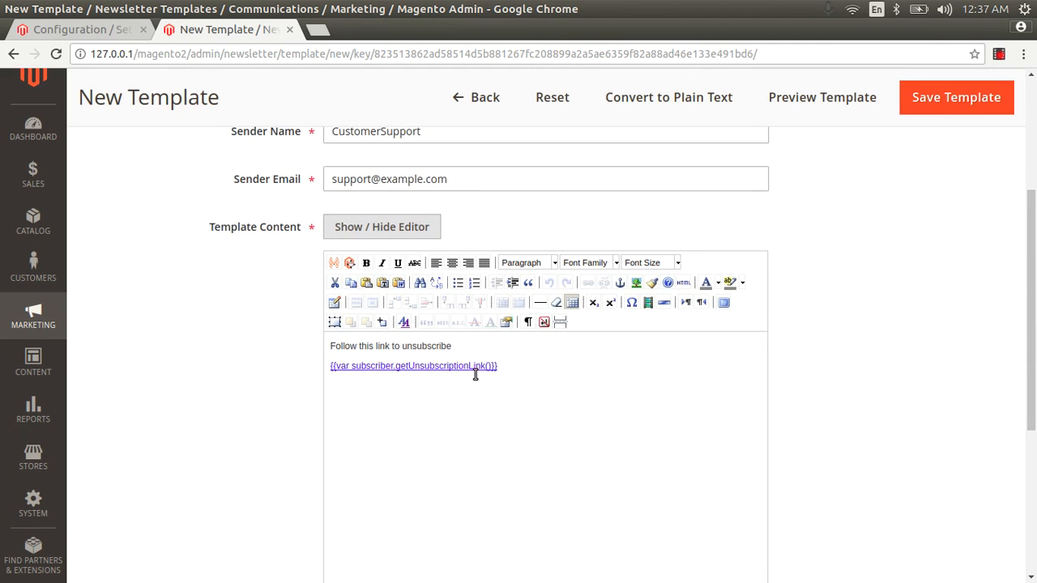
click(474, 344)
drag(450, 346, 289, 347)
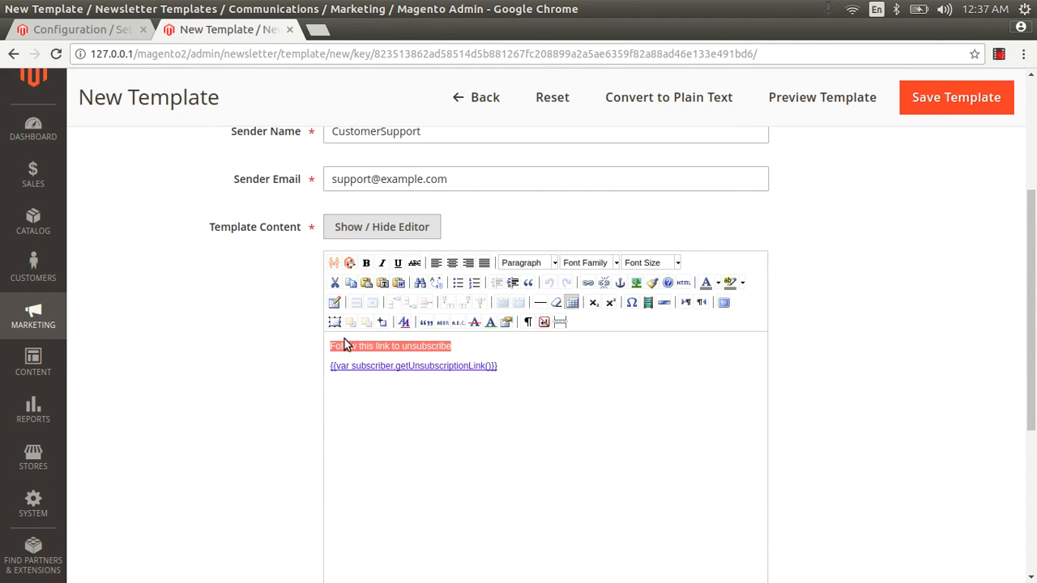
click(380, 343)
click(331, 345)
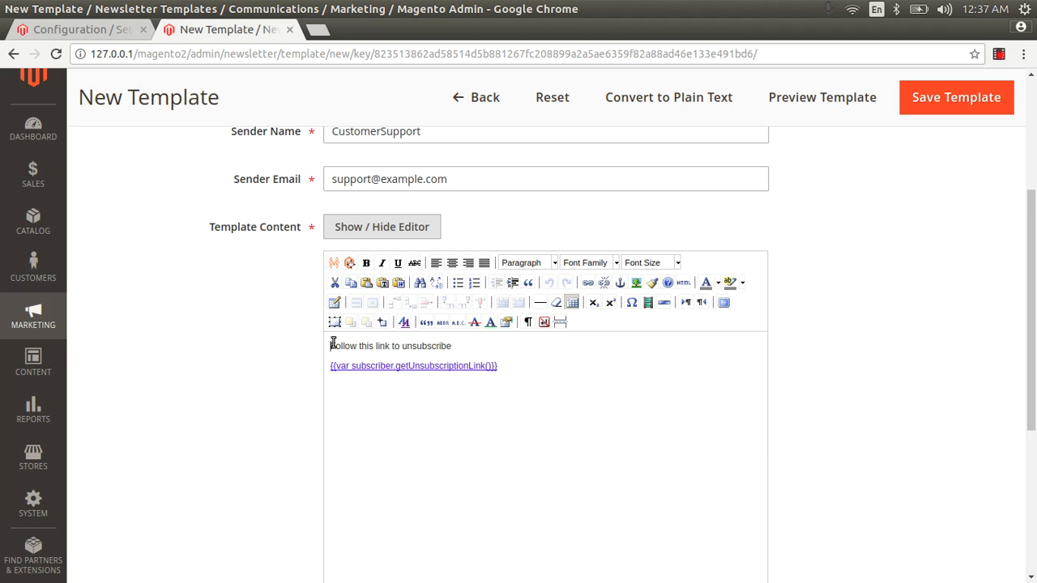
key(Return)
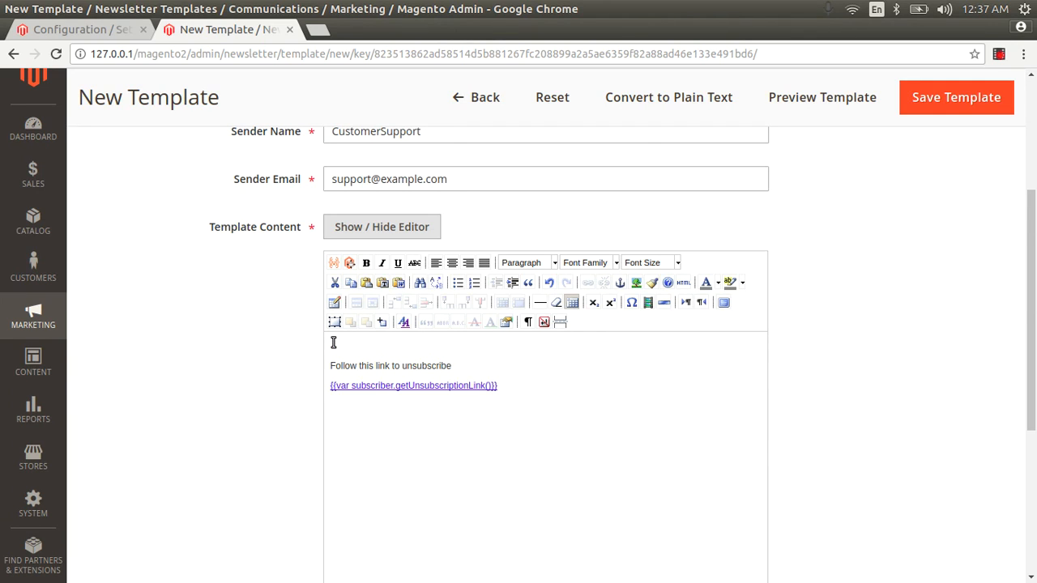
text(If you )
text(are )
text(fo)
key(BackSpace)
key(BackSpace)
text(buy tonight you gt)
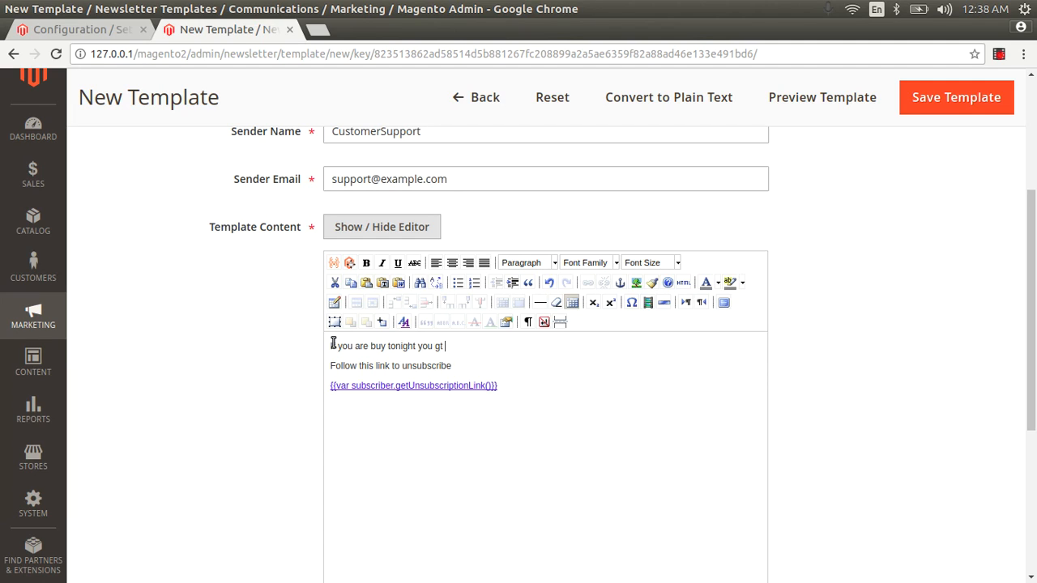
text(ot 20% for each product)
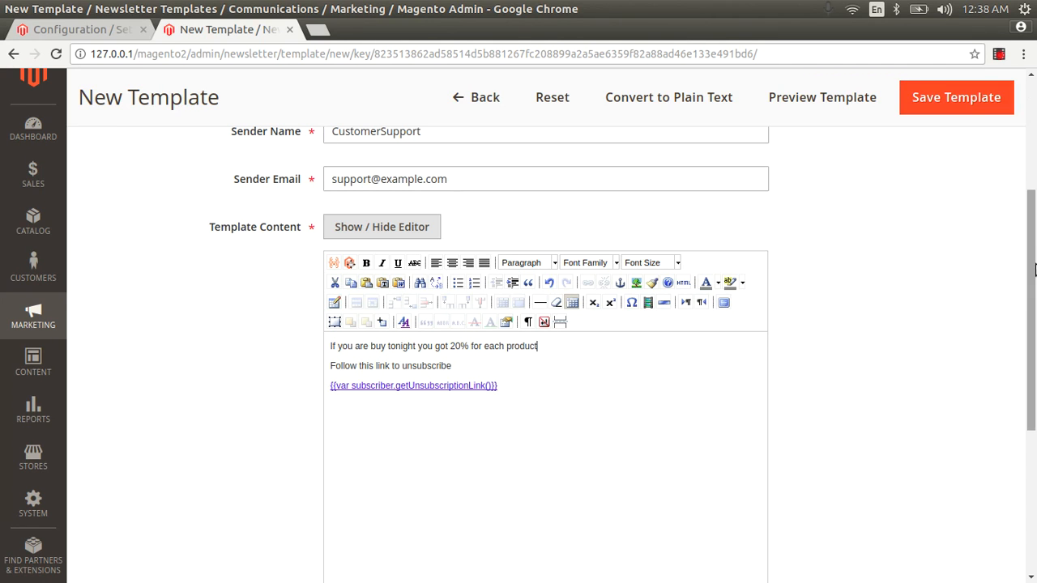
scroll(1035, 270, up, 5)
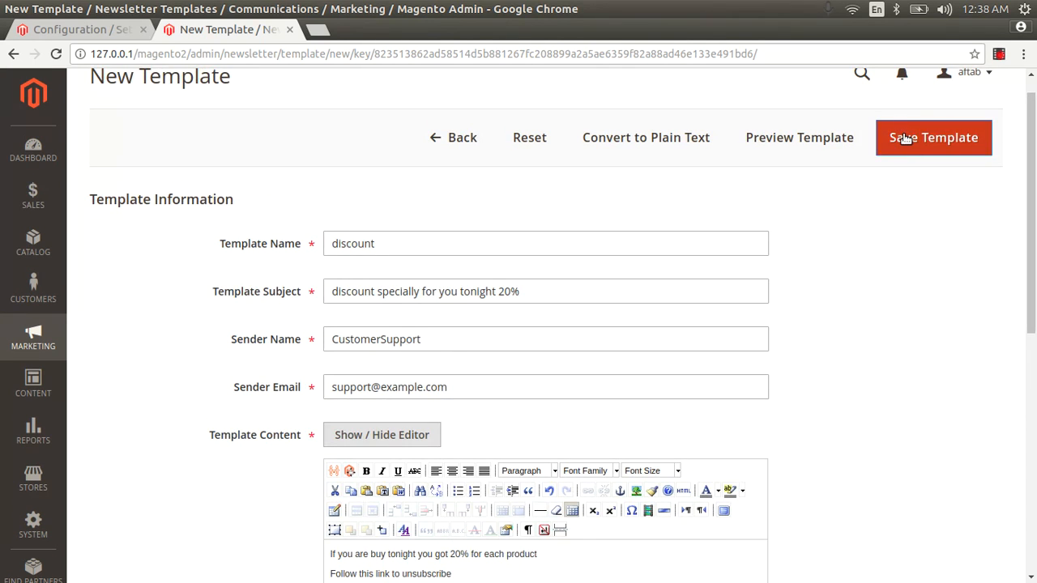
click(905, 138)
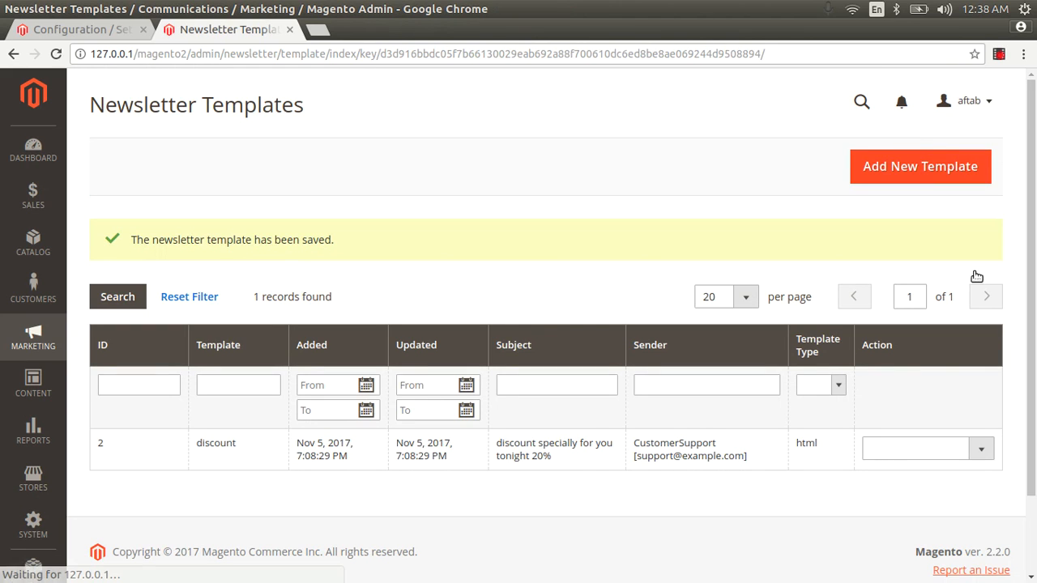
scroll(1035, 397, down, 1)
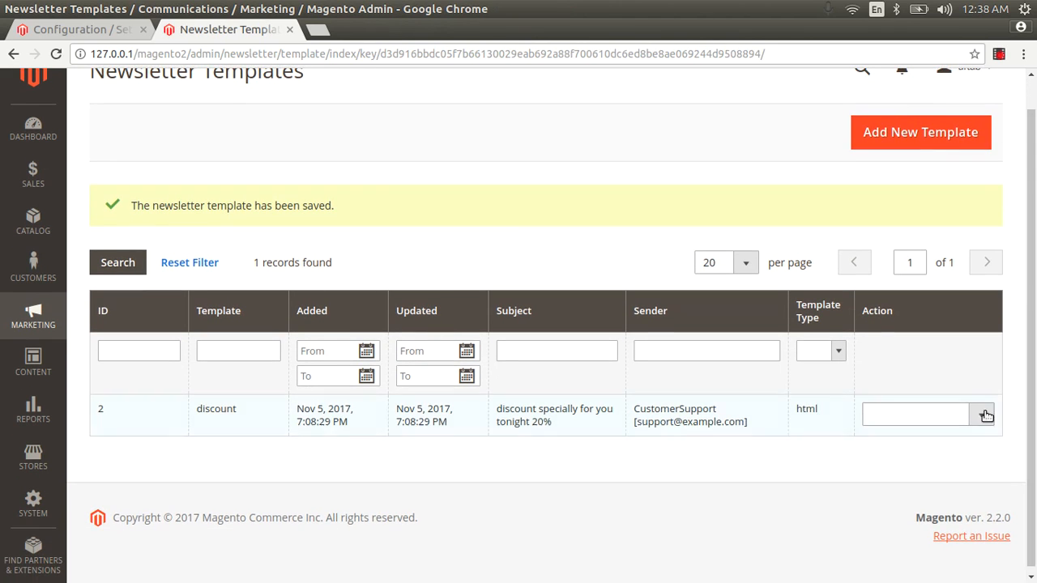
click(980, 415)
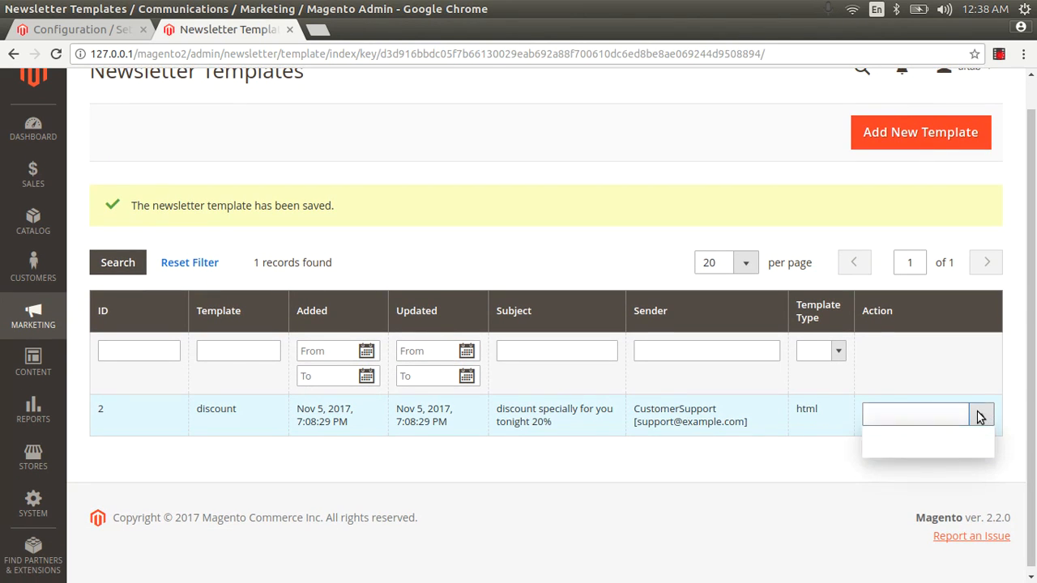
click(841, 362)
click(839, 363)
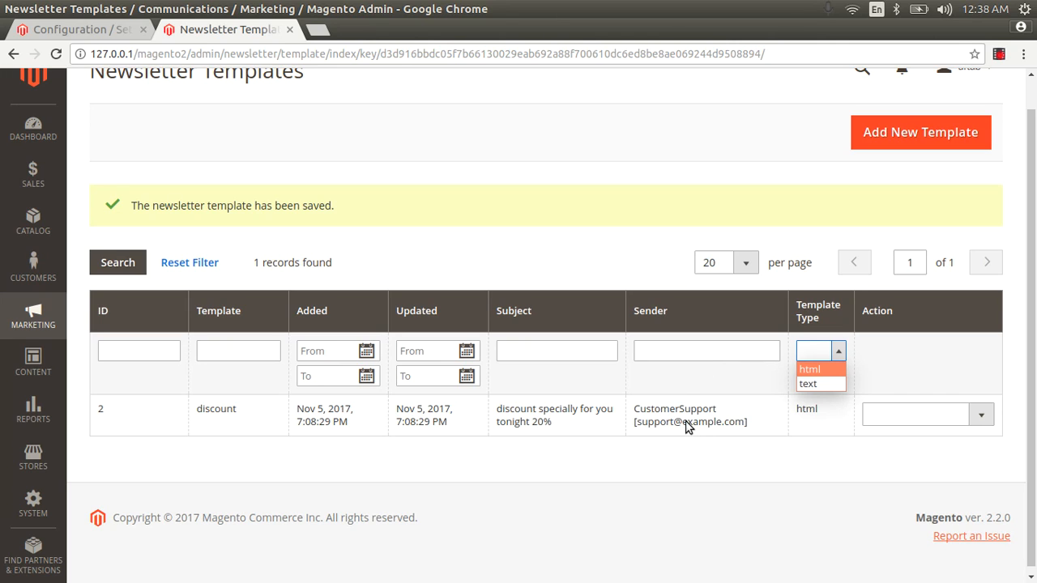
click(558, 362)
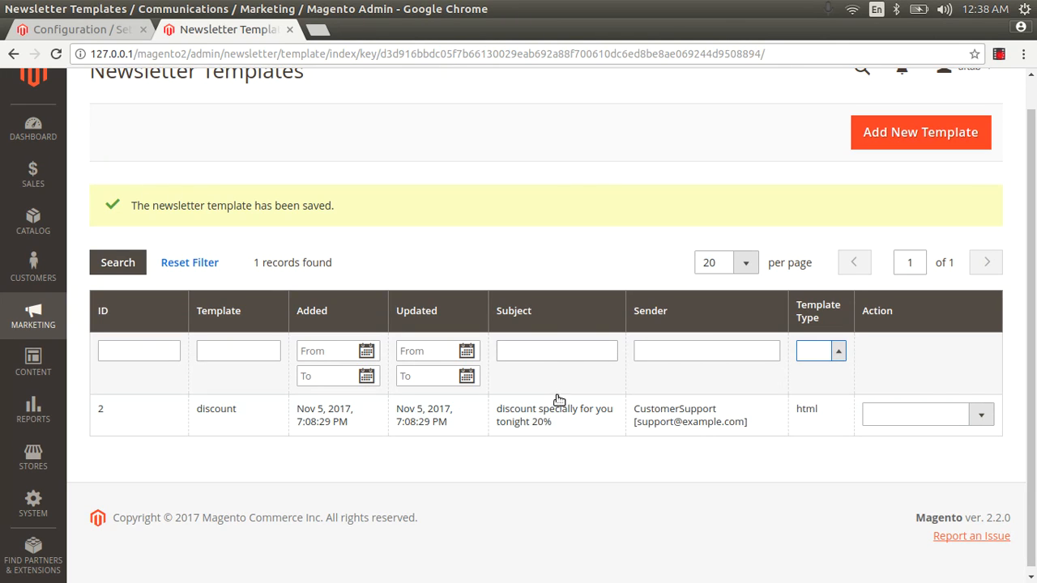
- Preview the discount newsletter template and close the preview window
click(985, 417)
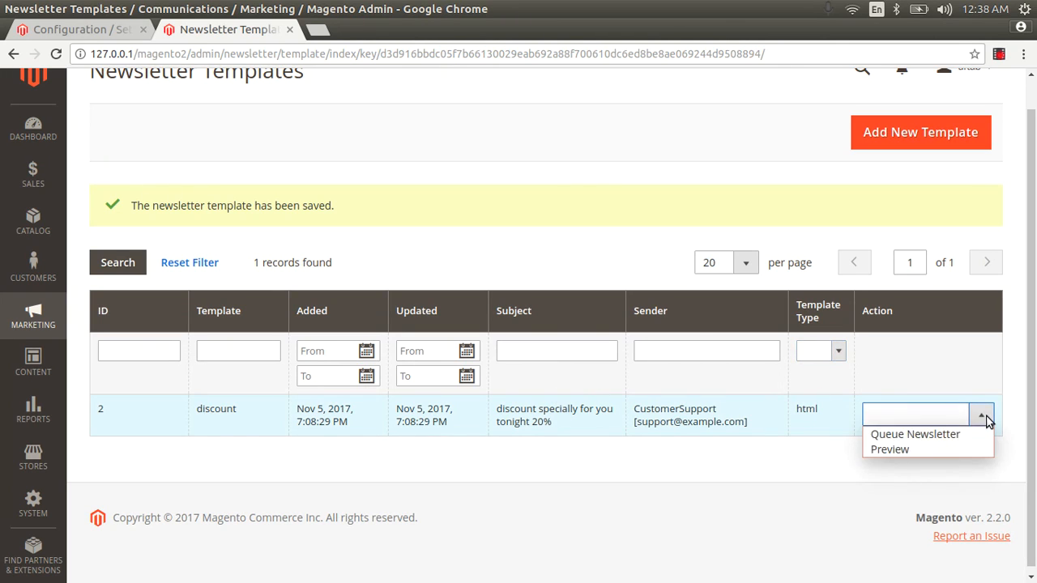
click(891, 450)
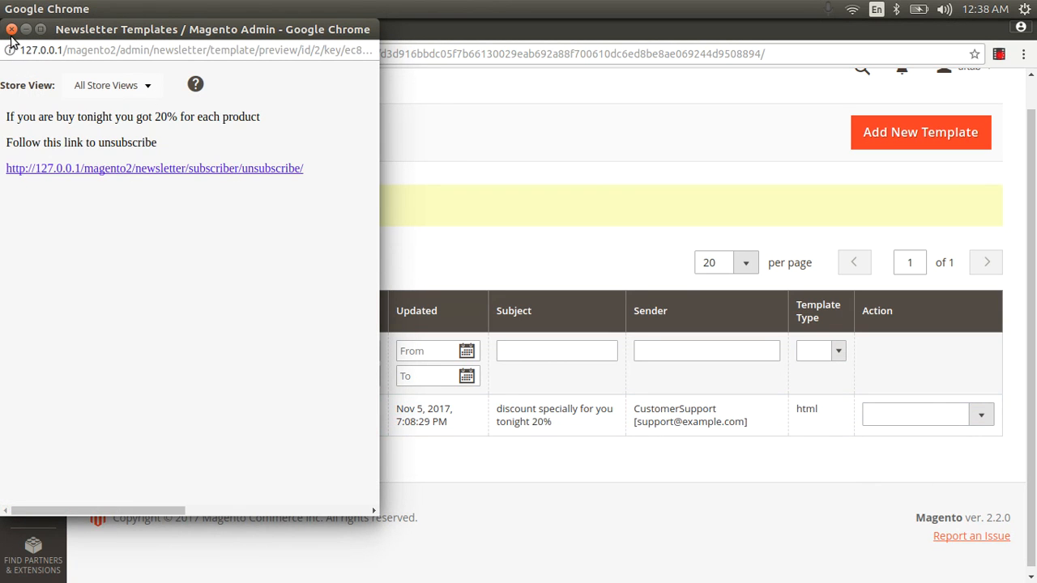
click(11, 30)
- Queue the discount template as a newsletter starting Nov 5, 2017 at the current time, and save the newsletter
click(930, 425)
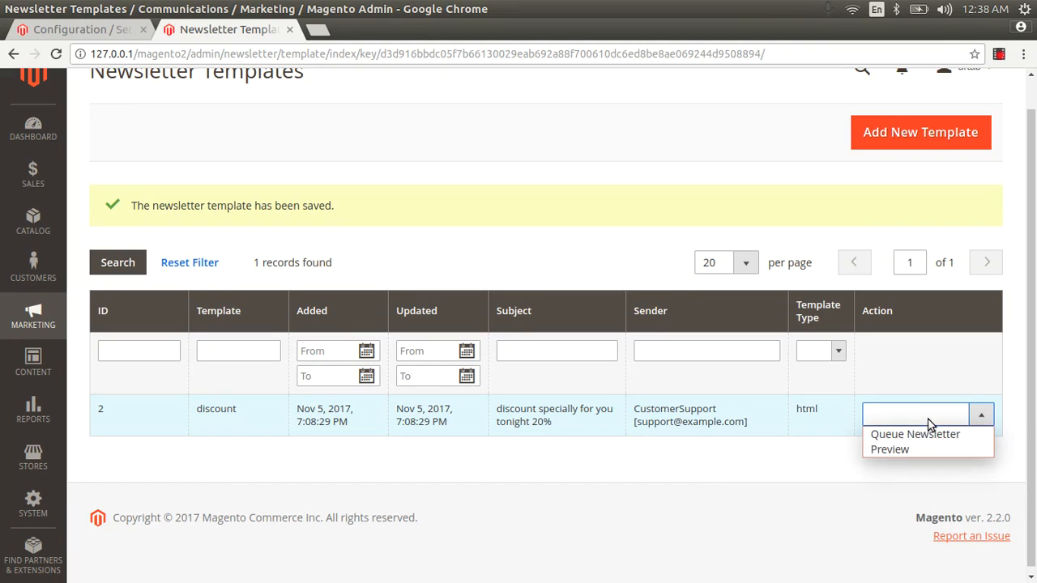
click(929, 435)
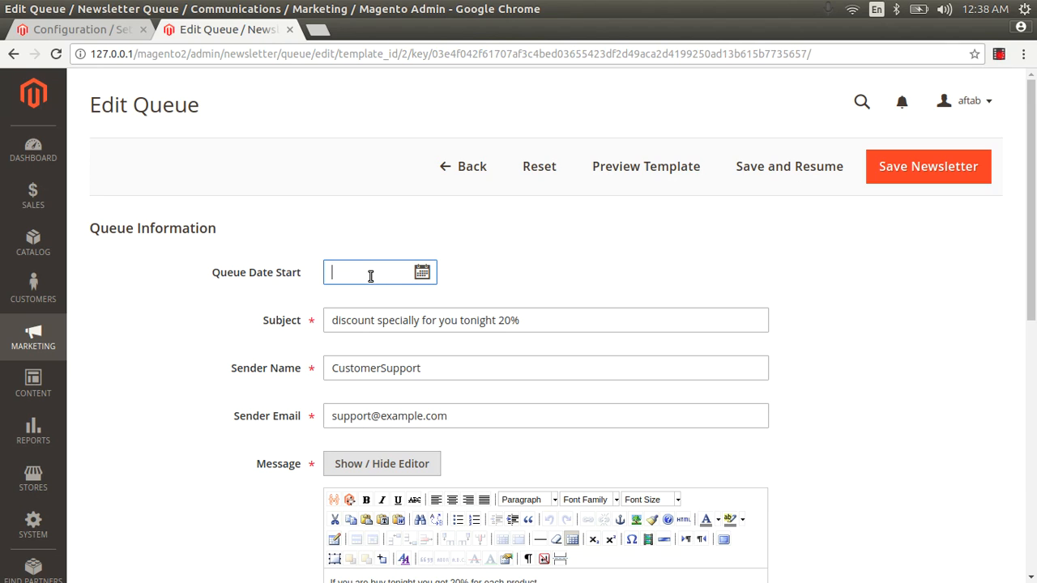
click(422, 273)
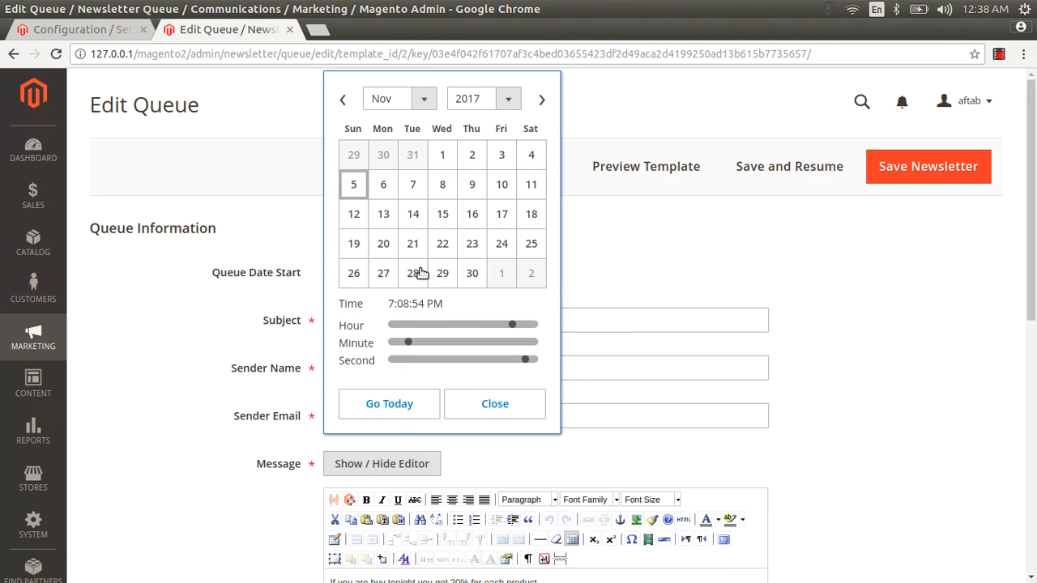
click(353, 186)
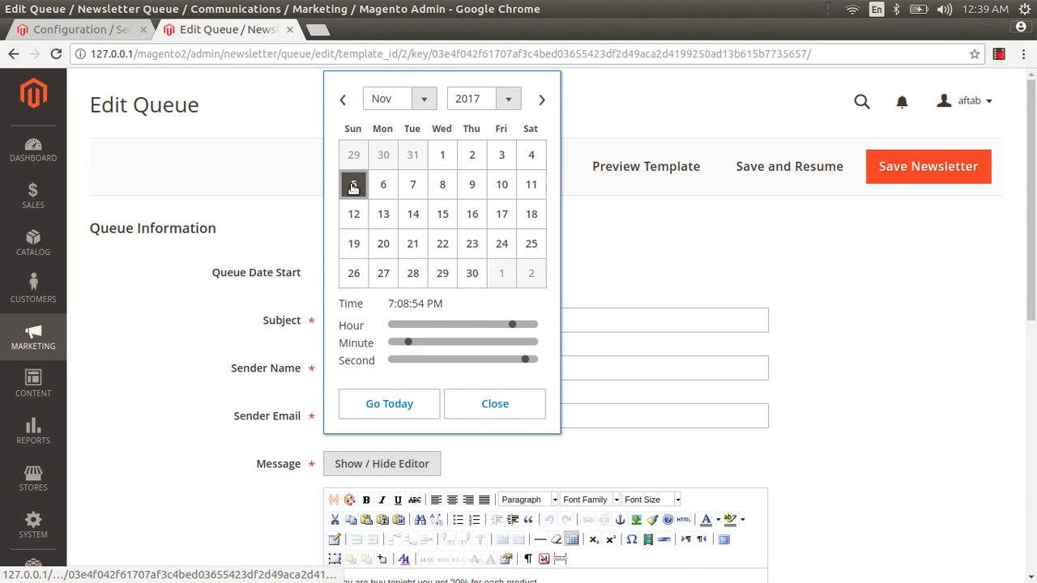
click(416, 407)
click(495, 407)
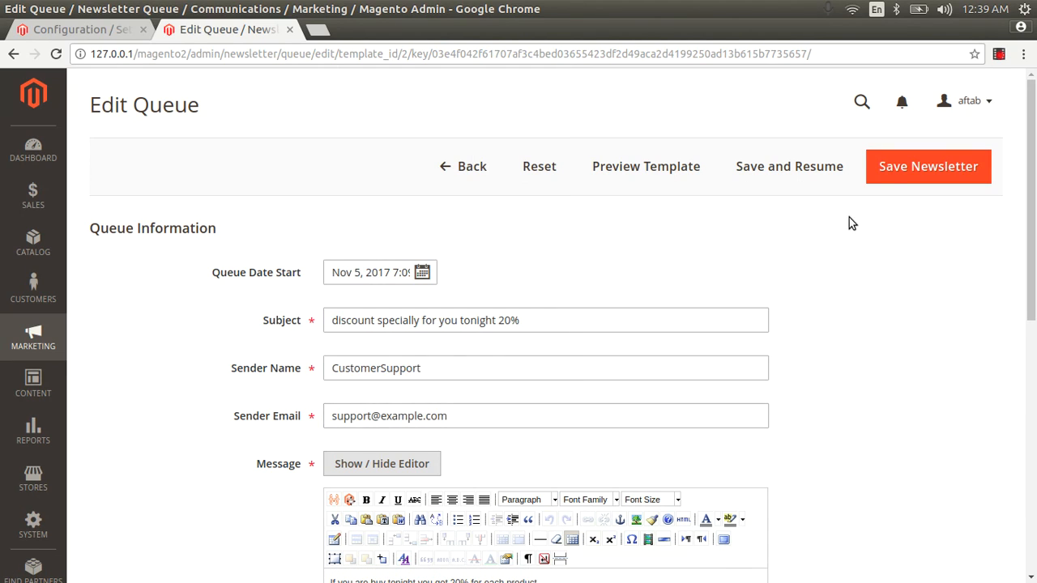
click(907, 166)
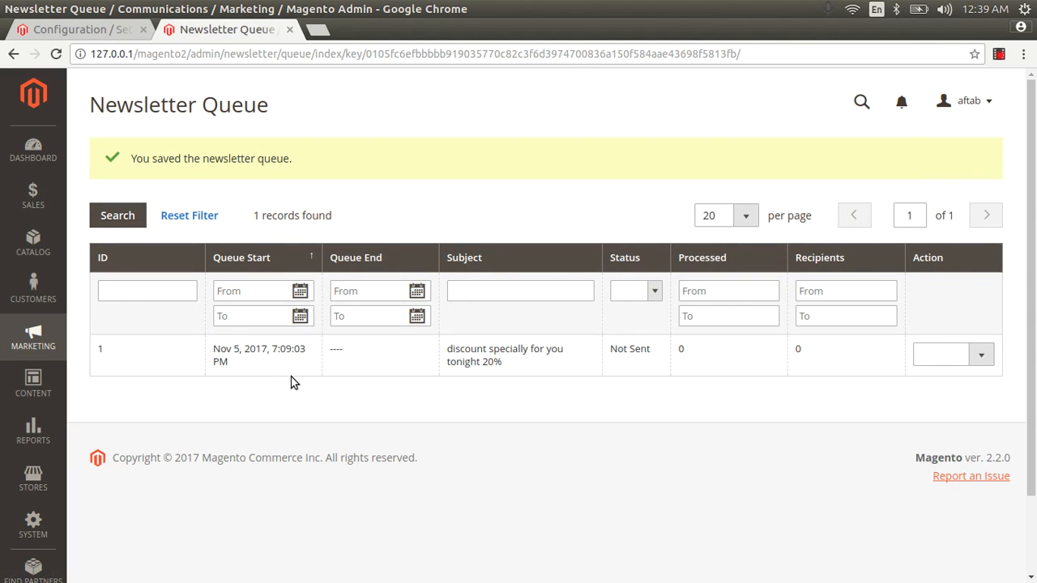
- Open the newsletter queue to review the queued discount newsletter
click(38, 351)
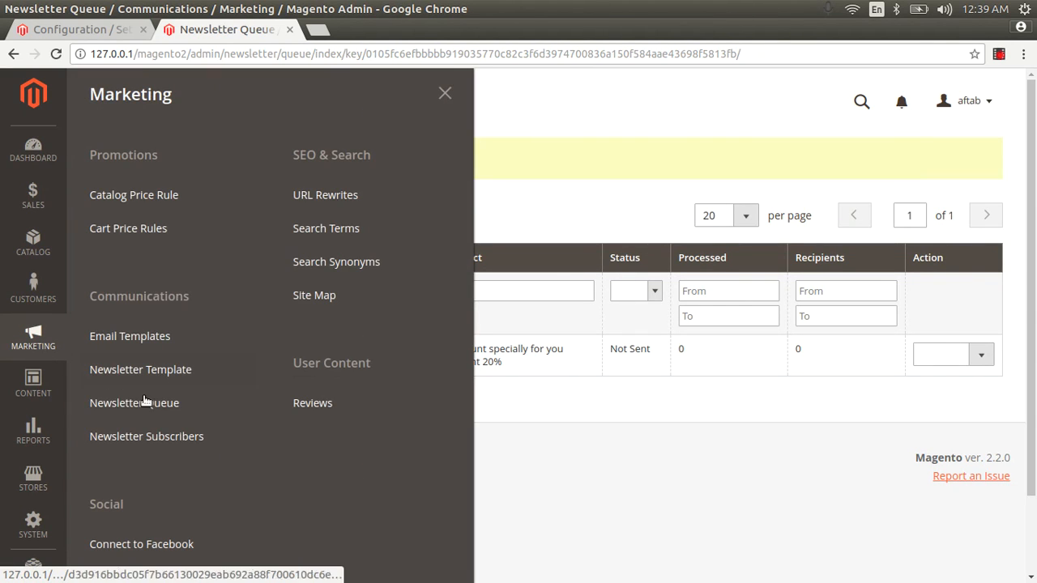
click(161, 413)
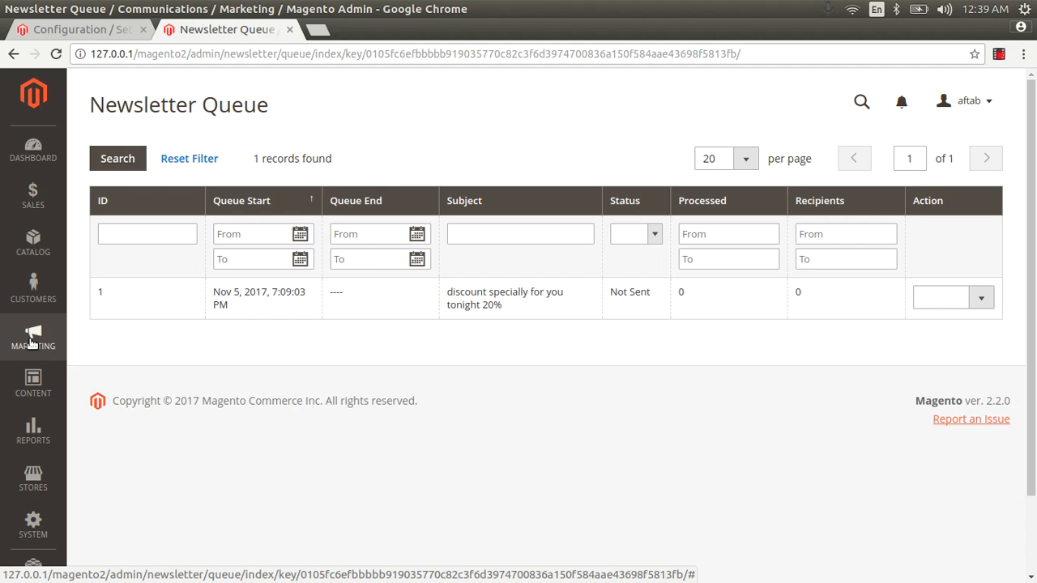
click(33, 338)
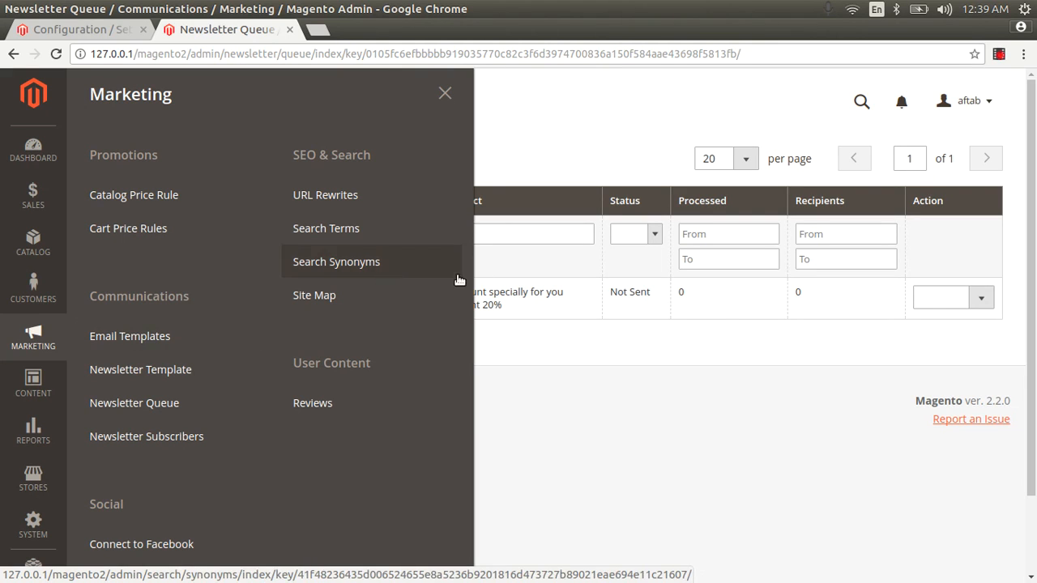
click(446, 95)
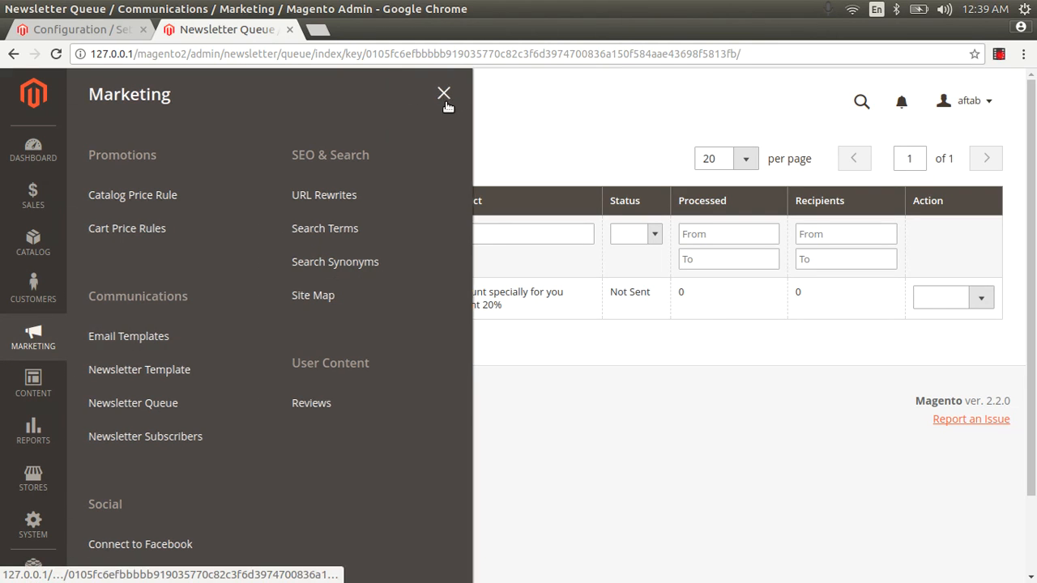